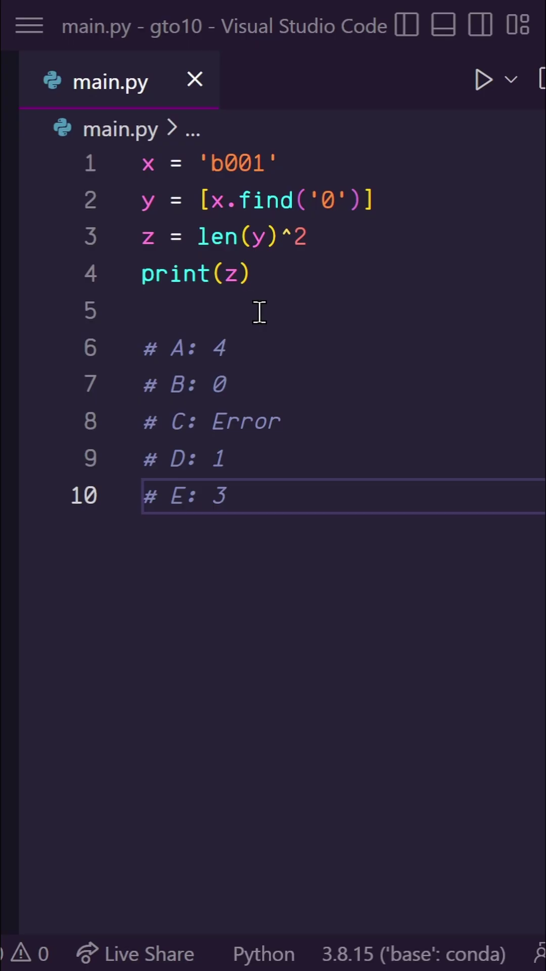
- Highlight the four-line quiz code and the x definition on line 1
{"action": "left_click_drag", "start_coordinate": [262, 274], "coordinate": [144, 165]}
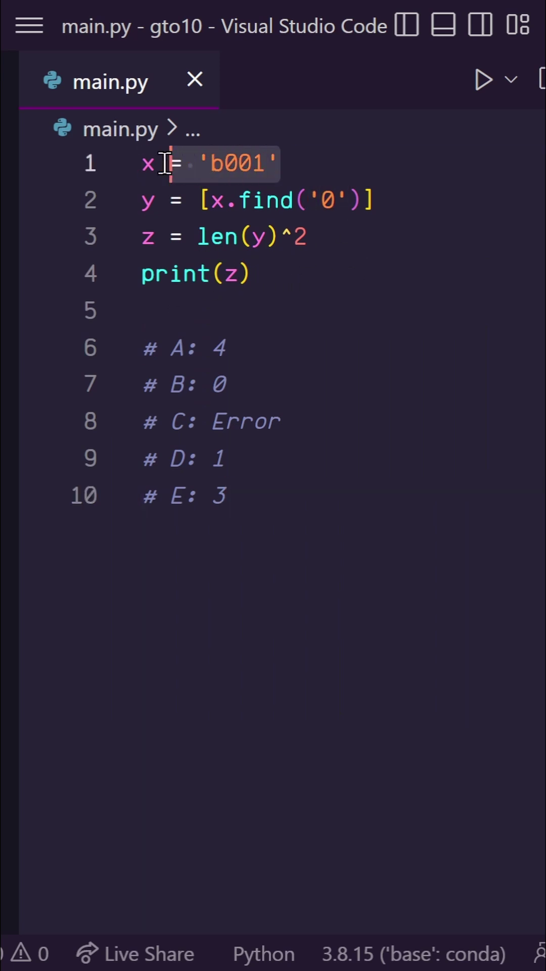
{"action": "left_click_drag", "start_coordinate": [279, 163], "coordinate": [141, 164]}
{"action": "left_click", "coordinate": [280, 163]}
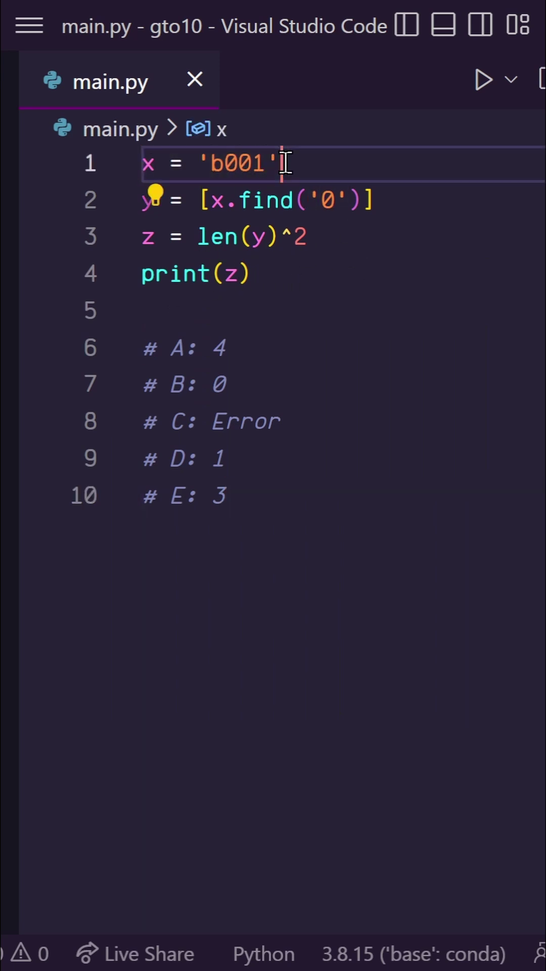
{"action": "left_click", "coordinate": [198, 201]}
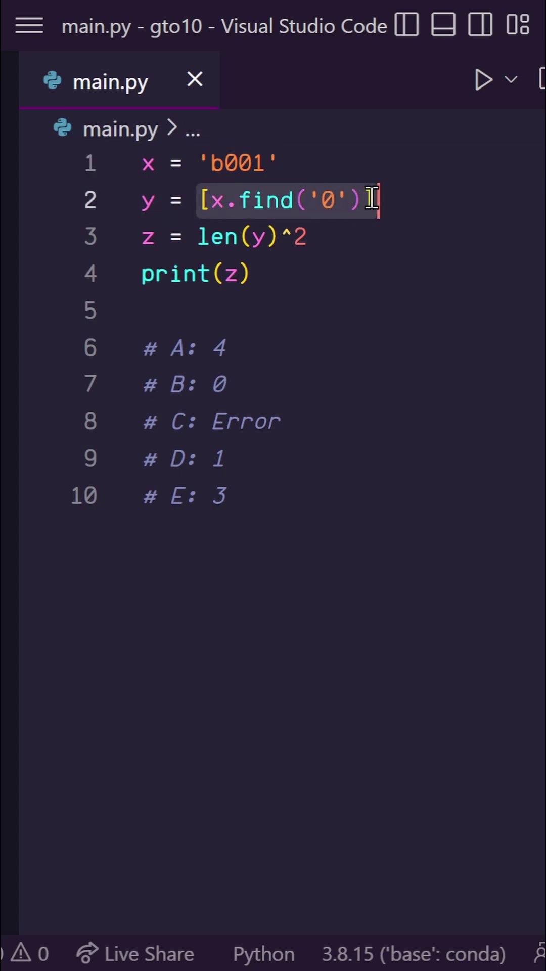
{"action": "left_click", "coordinate": [254, 201]}
- Trace the find call's '0' argument and annotate line 2 with '# [1]'
{"action": "key", "text": "Left"}
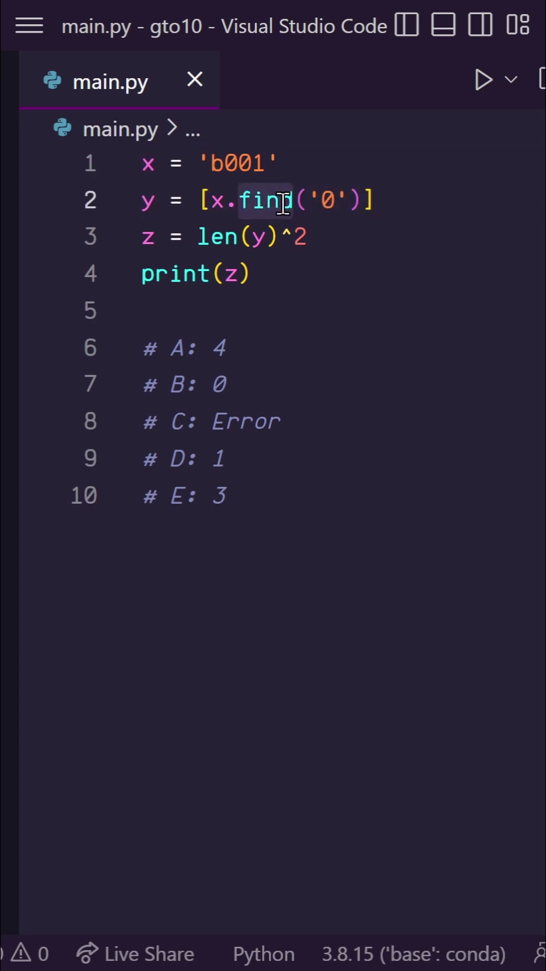
{"action": "key", "text": "Left"}
{"action": "key", "text": "Left"}
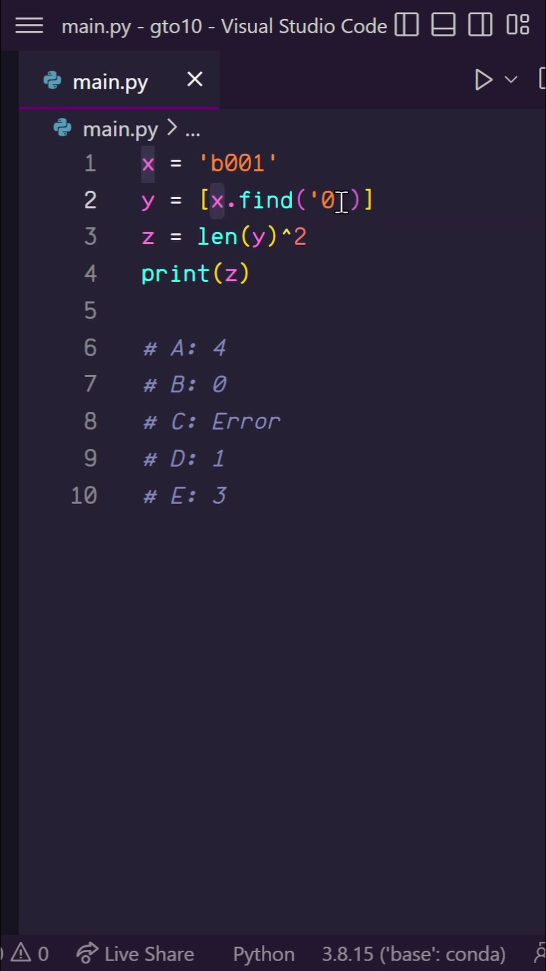
{"action": "left_click", "coordinate": [312, 201]}
{"action": "left_click", "coordinate": [382, 202]}
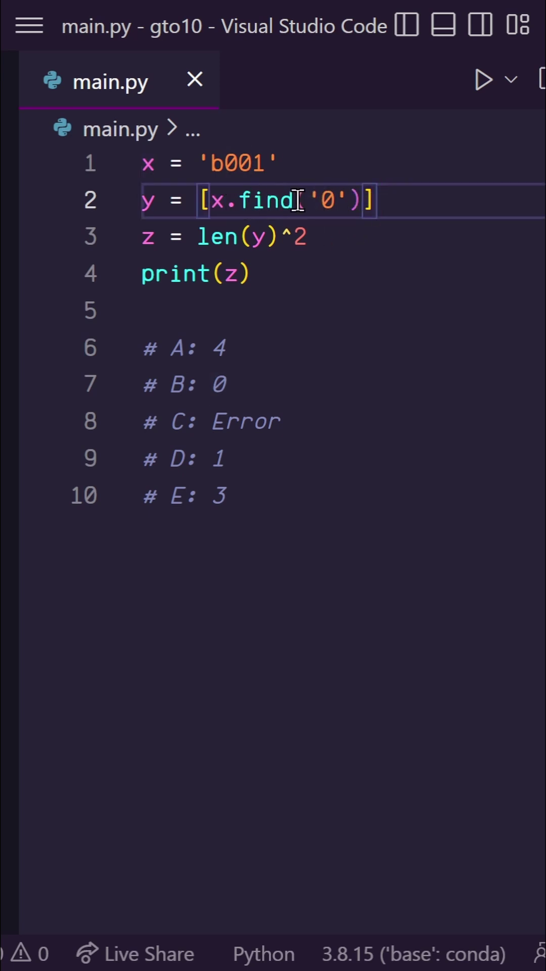
{"action": "type", "text": " # [1]"}
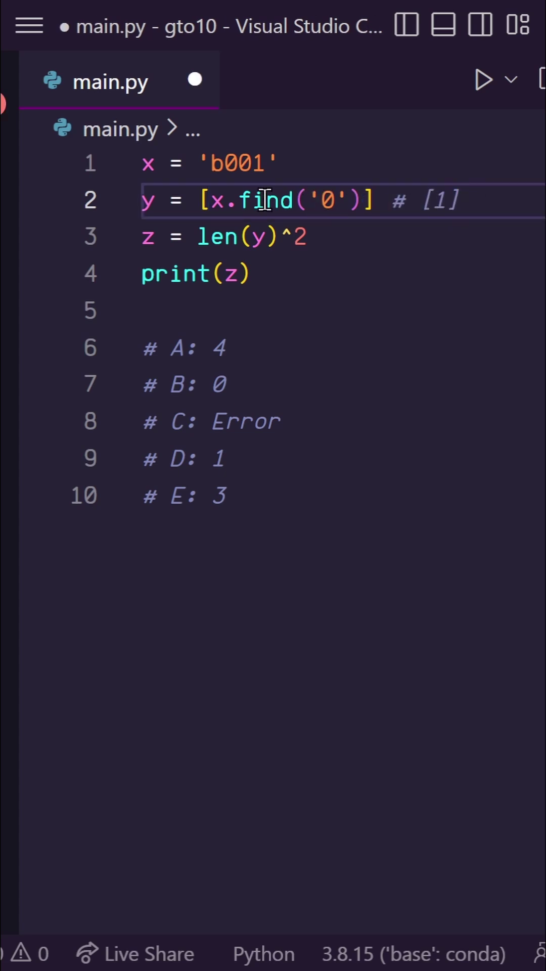
- Highlight the ^ XOR operator and len(y) on line 3
{"action": "left_click", "coordinate": [227, 163]}
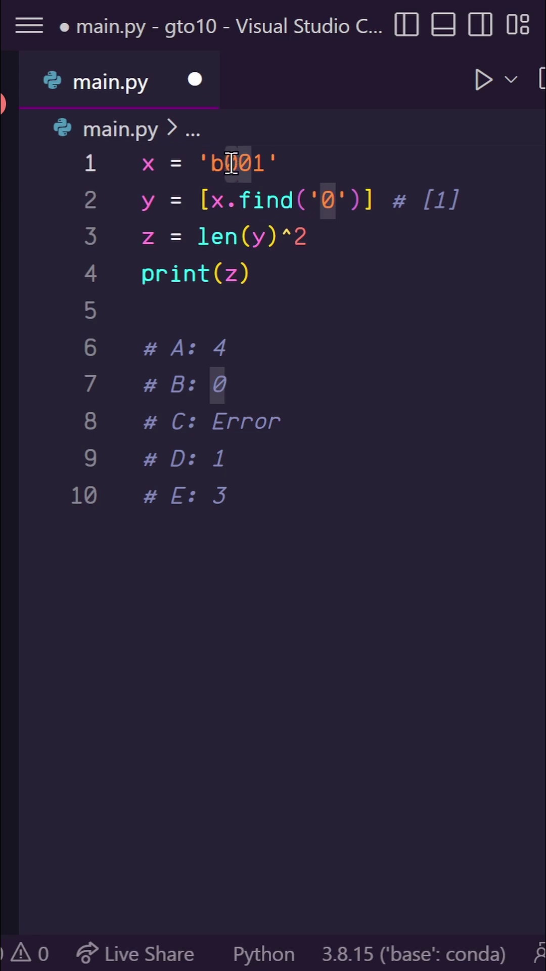
{"action": "left_click", "coordinate": [318, 233]}
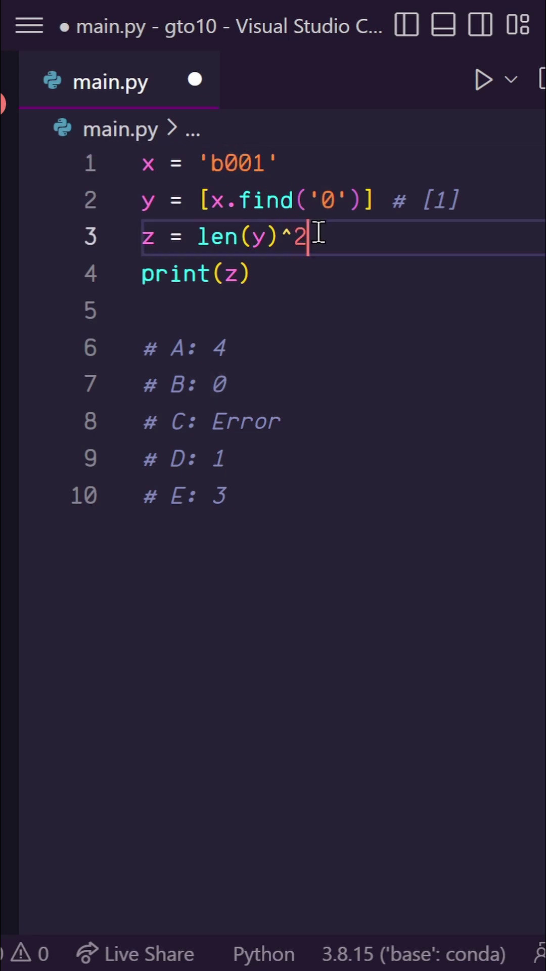
{"action": "double_click", "coordinate": [287, 237]}
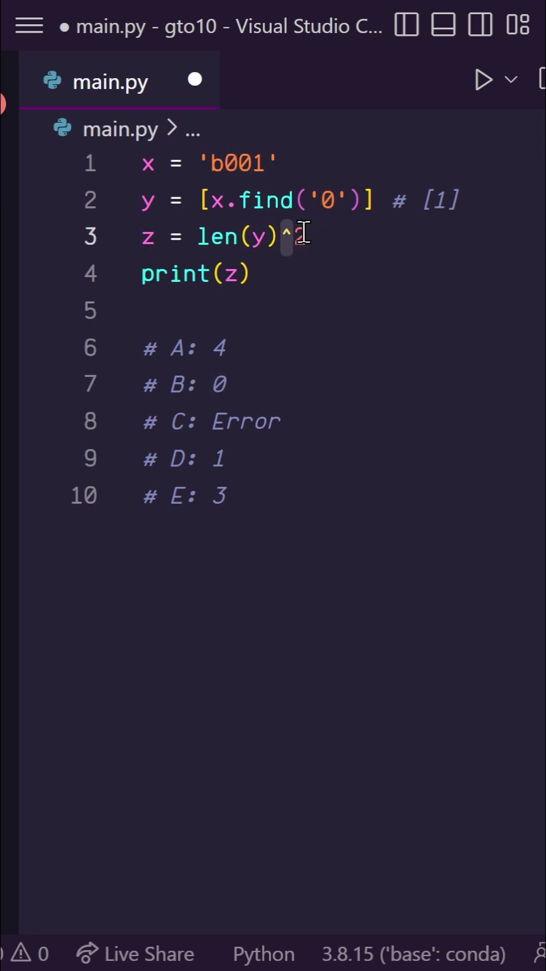
{"action": "left_click_drag", "start_coordinate": [199, 239], "coordinate": [279, 240]}
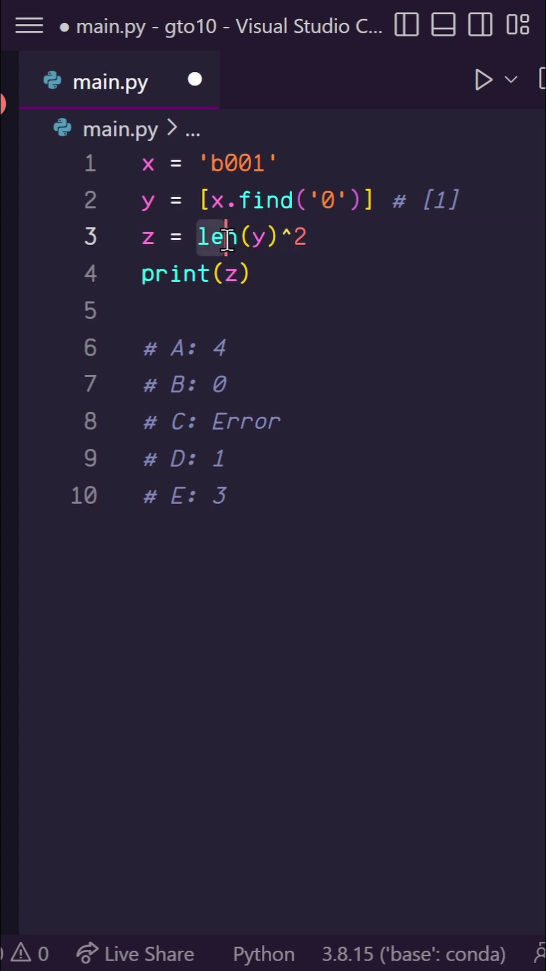
- Accept the '# 1^2' comment on line 3 and save the script
{"action": "left_click", "coordinate": [307, 240]}
{"action": "key", "text": "Tab"}
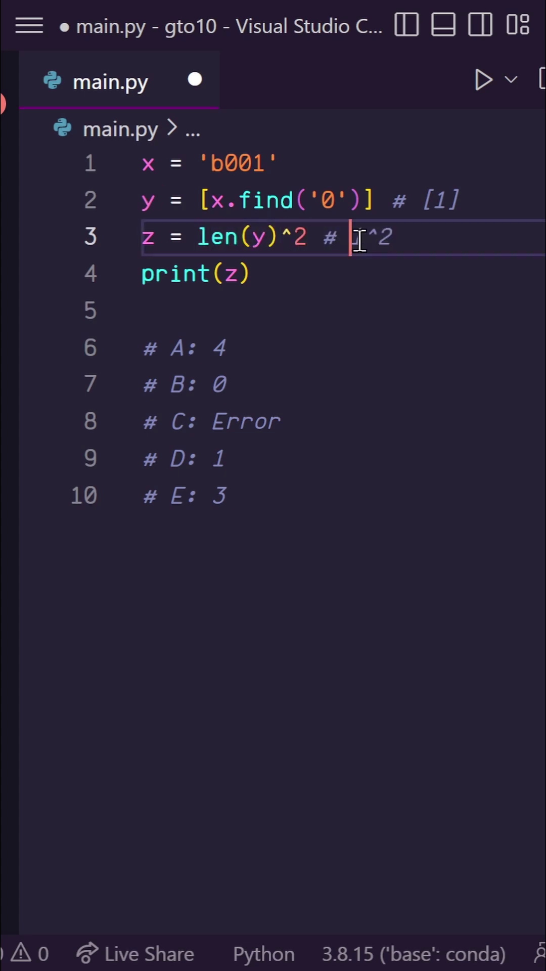
{"action": "left_click", "coordinate": [357, 240]}
{"action": "left_click", "coordinate": [394, 240]}
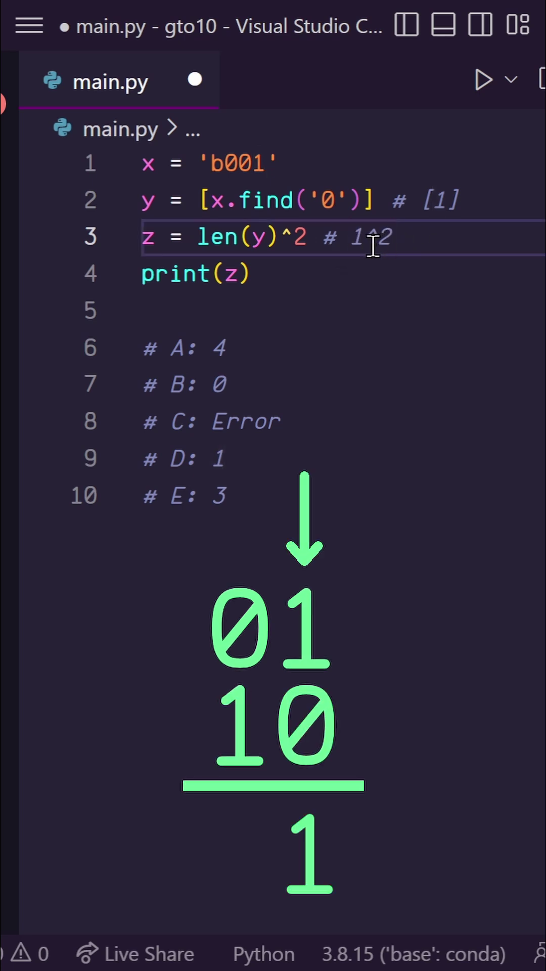
{"action": "key", "text": "ctrl+s"}
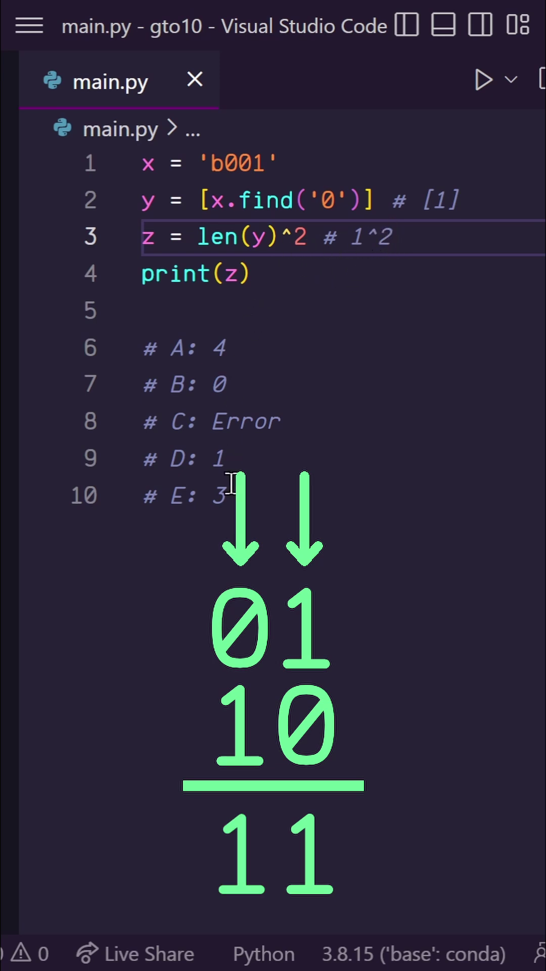
- Check the answer line 'E: 3', then run the script to print 3
{"action": "left_click_drag", "start_coordinate": [228, 495], "coordinate": [142, 496]}
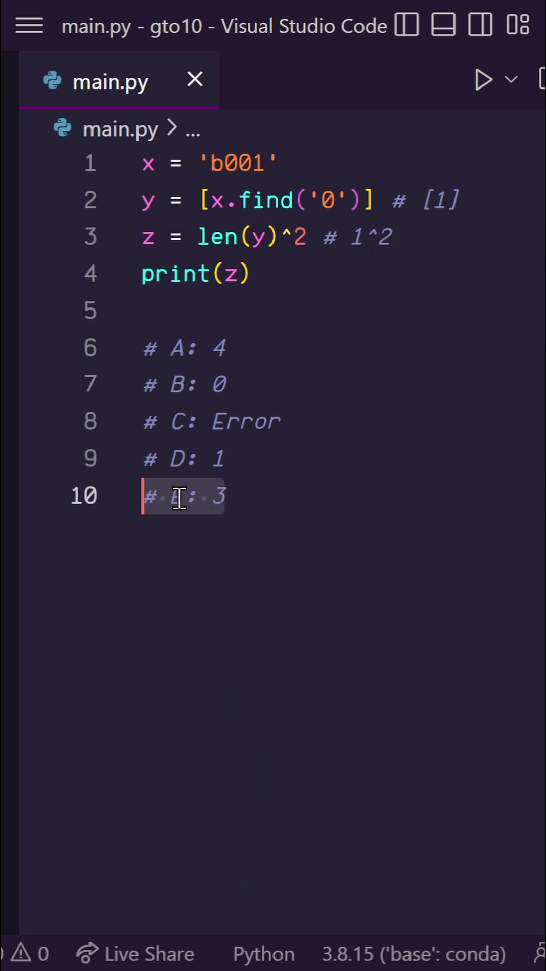
{"action": "left_click", "coordinate": [235, 499]}
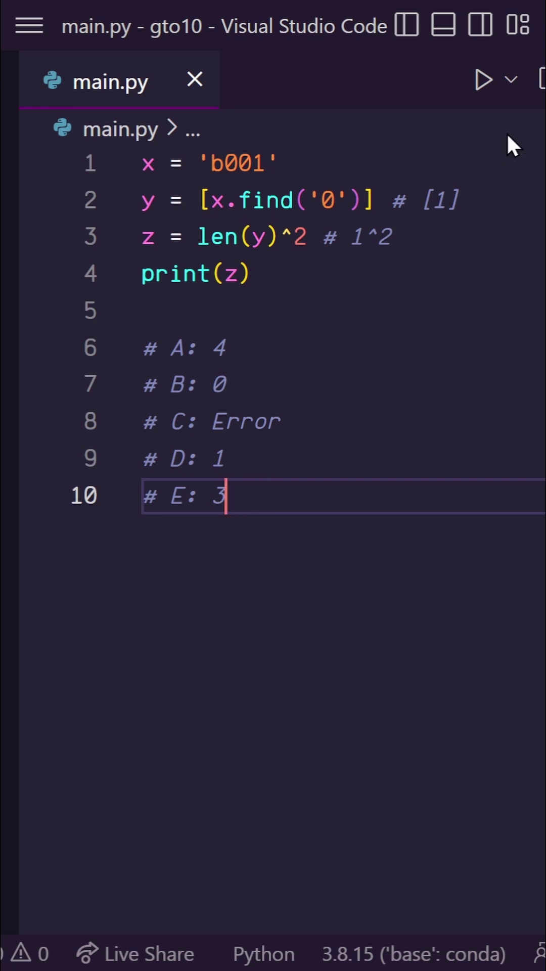
{"action": "left_click", "coordinate": [483, 80]}
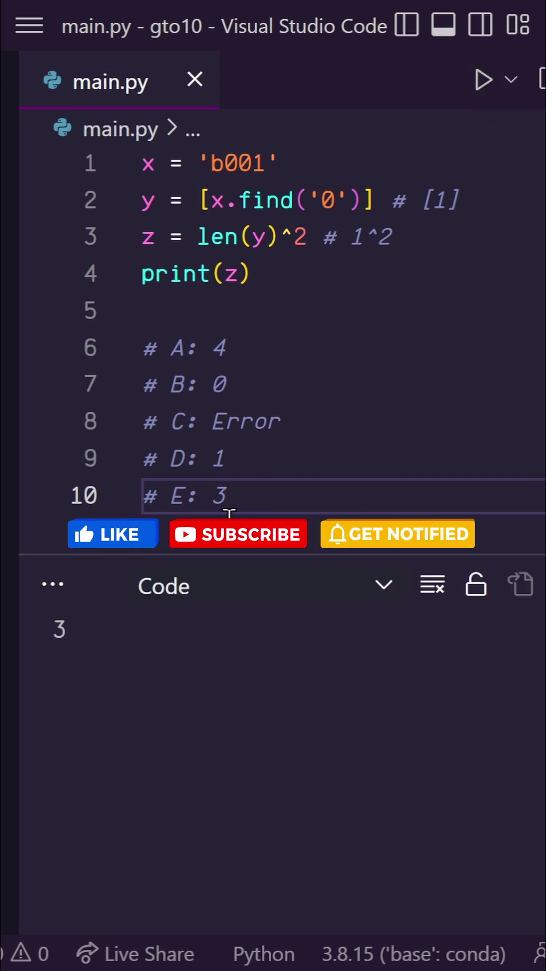